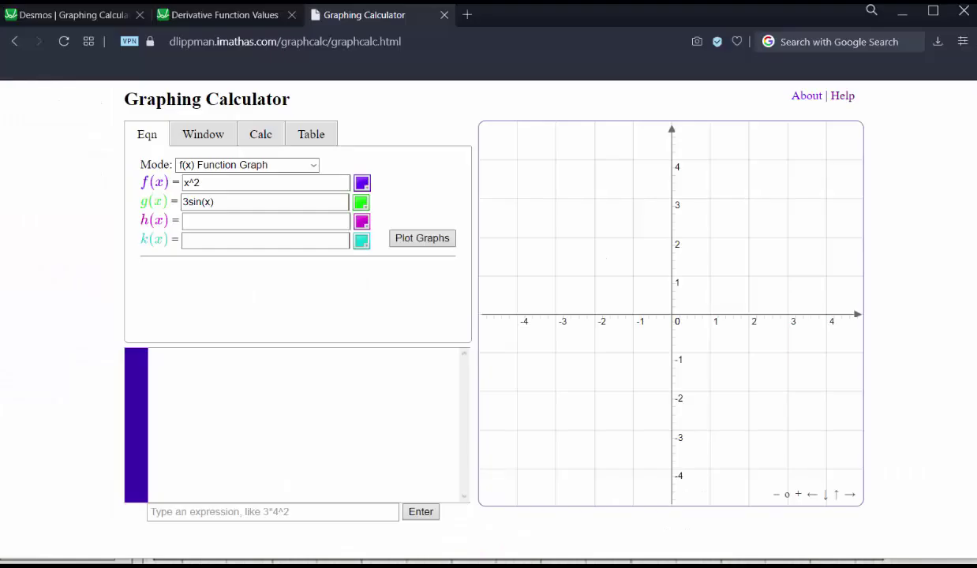
Clear the old functions and plot f(x) = -1/10x^2+8.
click(227, 202)
drag(226, 202, 237, 180)
key(BackSpace)
key(BackSpace)
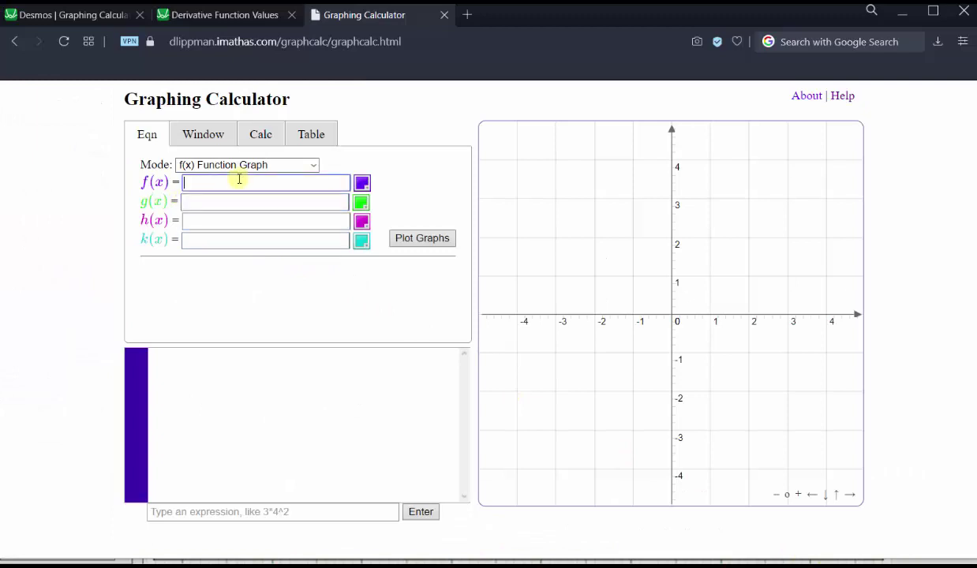
text(-1/10x^2+8)
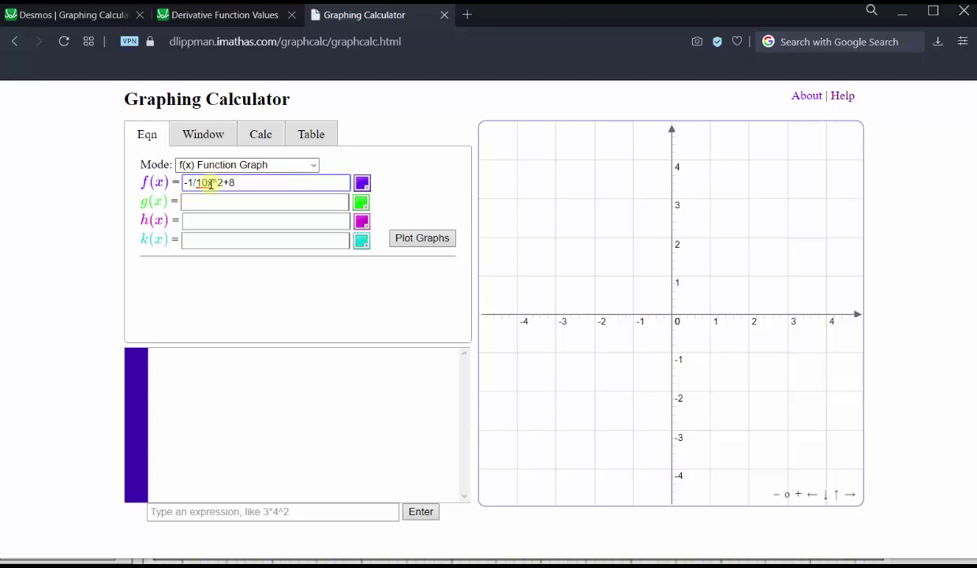
click(428, 241)
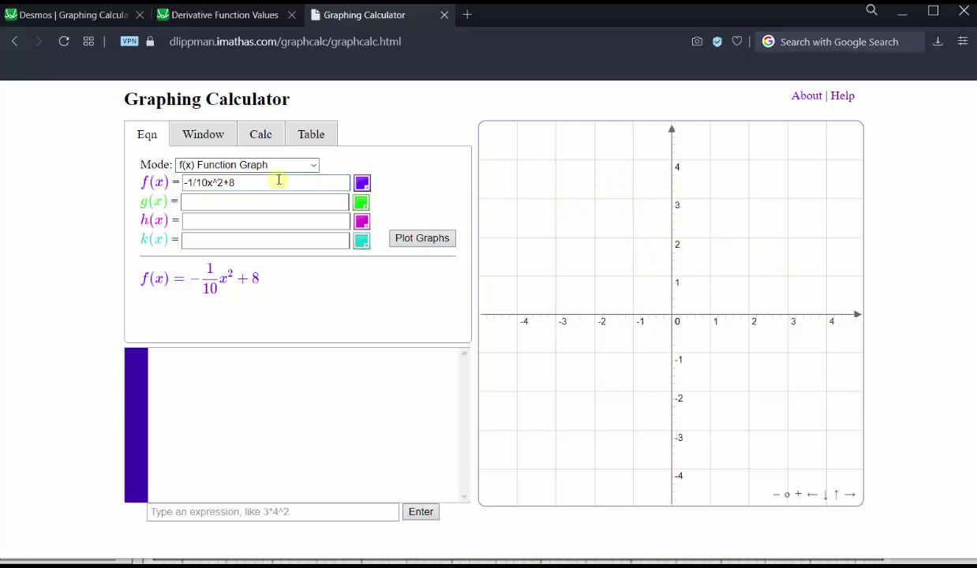
Zoom the graph out three steps until the parabola peaking at y = 8 is visible.
click(250, 184)
click(777, 496)
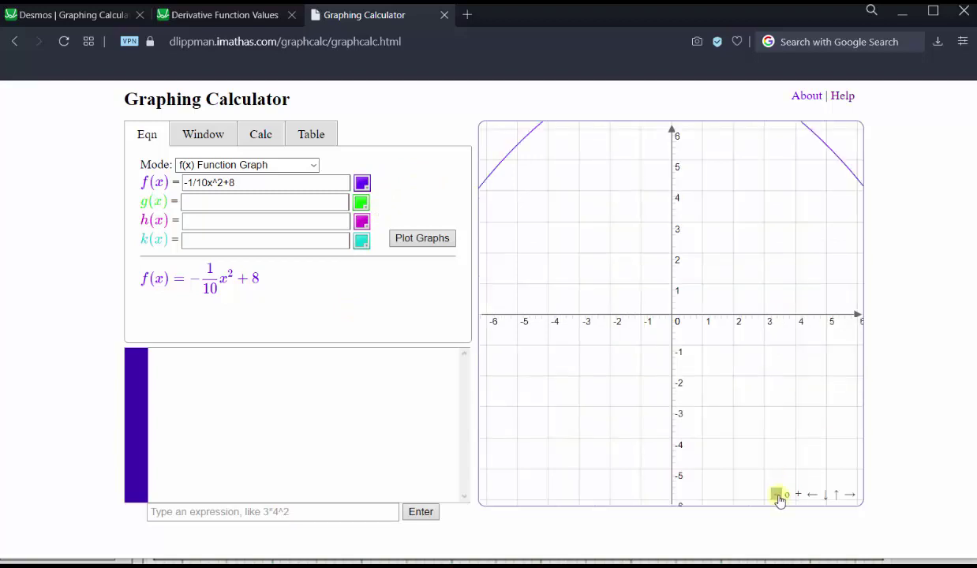
click(777, 495)
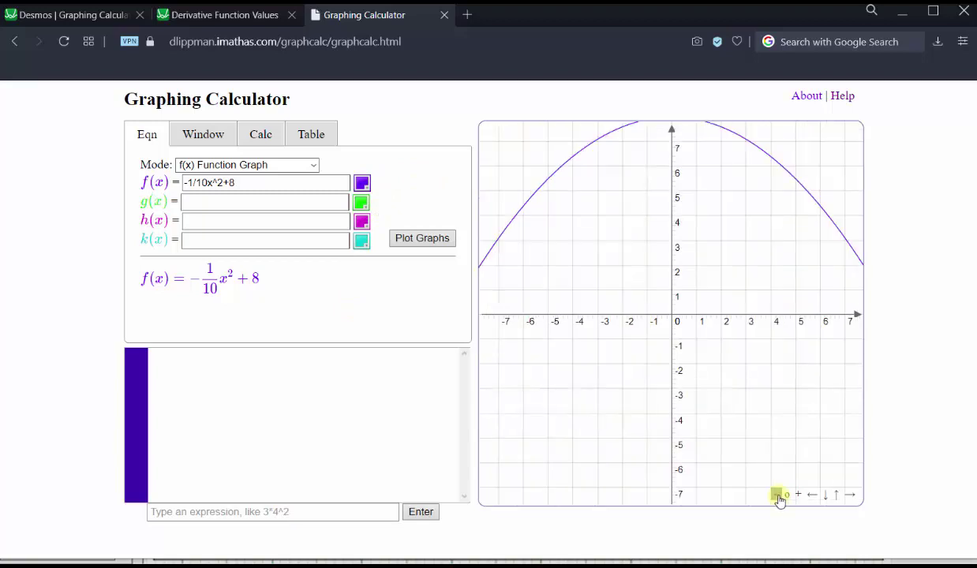
click(778, 496)
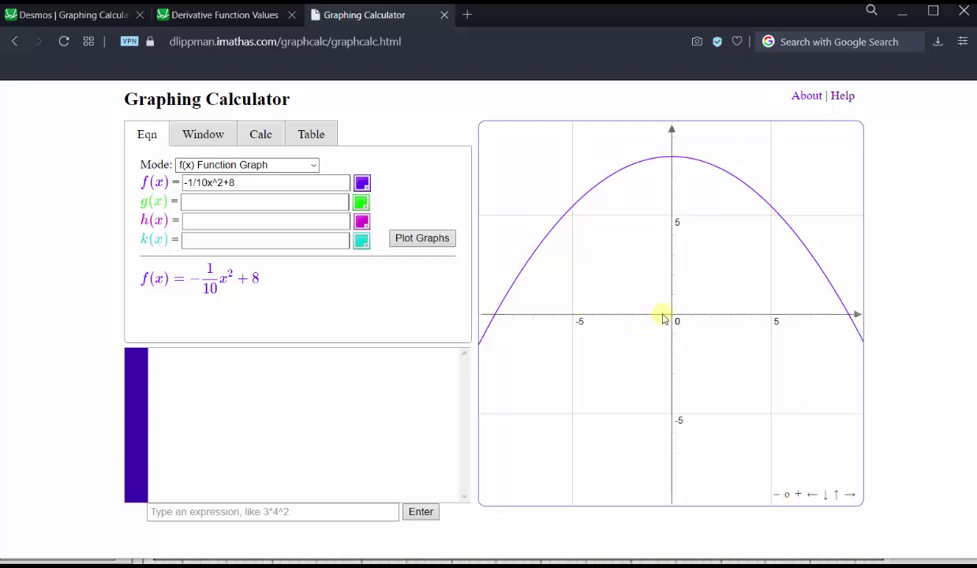
Set the viewing window to -2 to 10 on both the x and y axes.
click(214, 136)
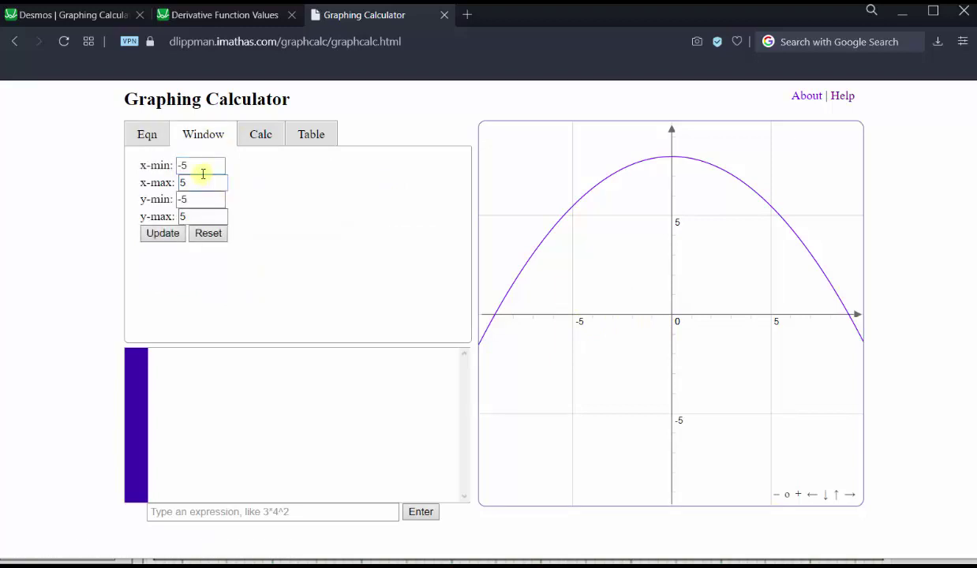
drag(201, 164, 180, 164)
text(-2)
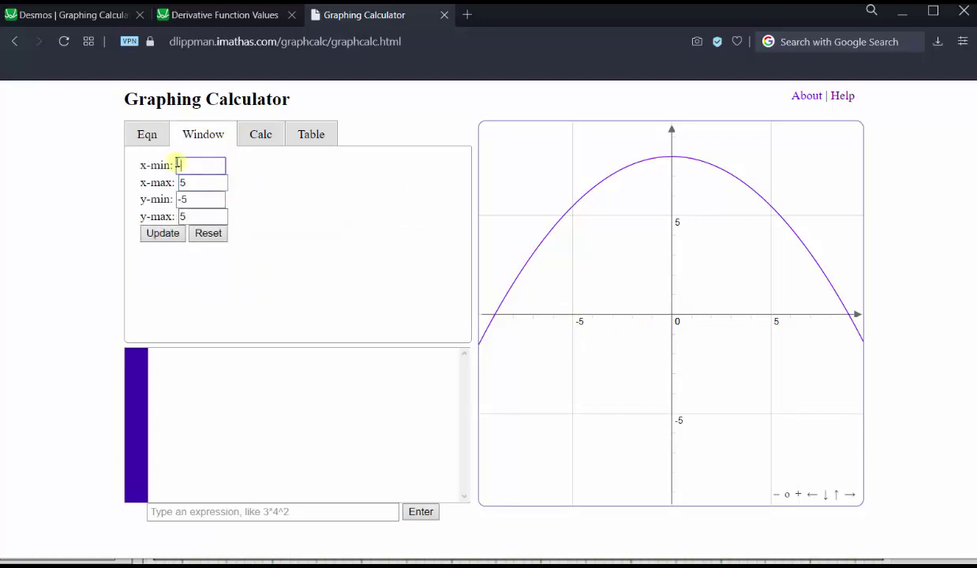
key(Tab)
text(10)
key(Tab)
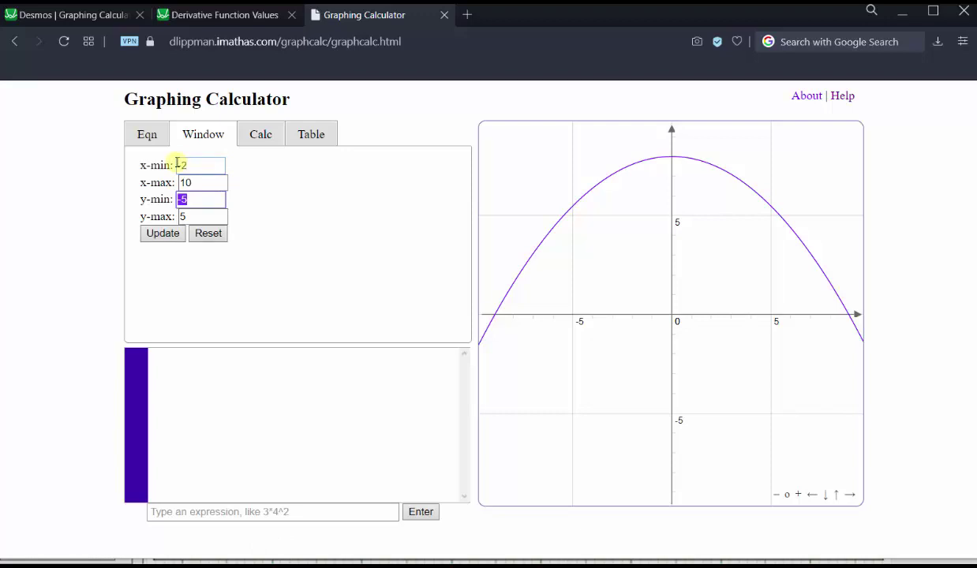
text(-2)
key(Tab)
text(10)
click(150, 234)
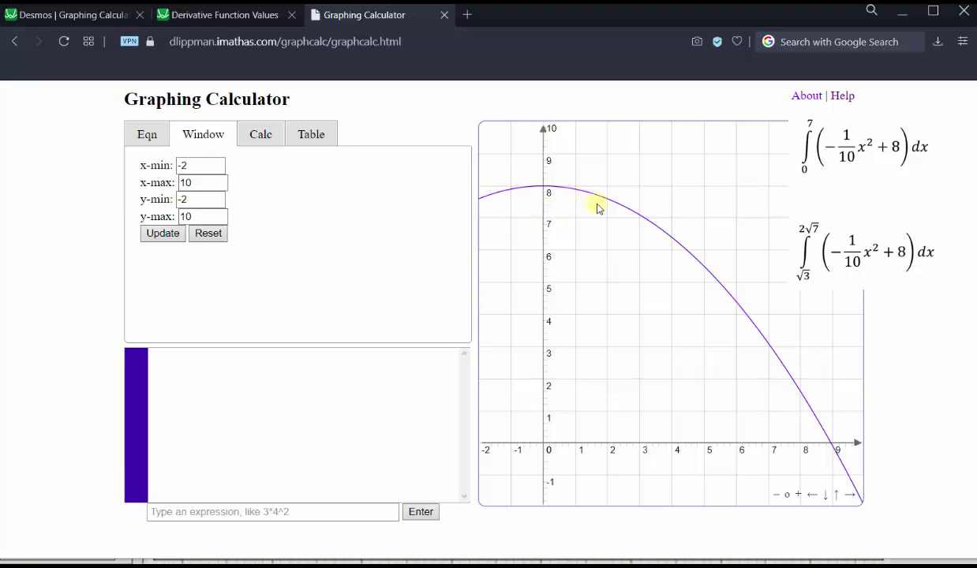
Integrate the parabola from 0 to 7, giving 44.5667.
click(261, 135)
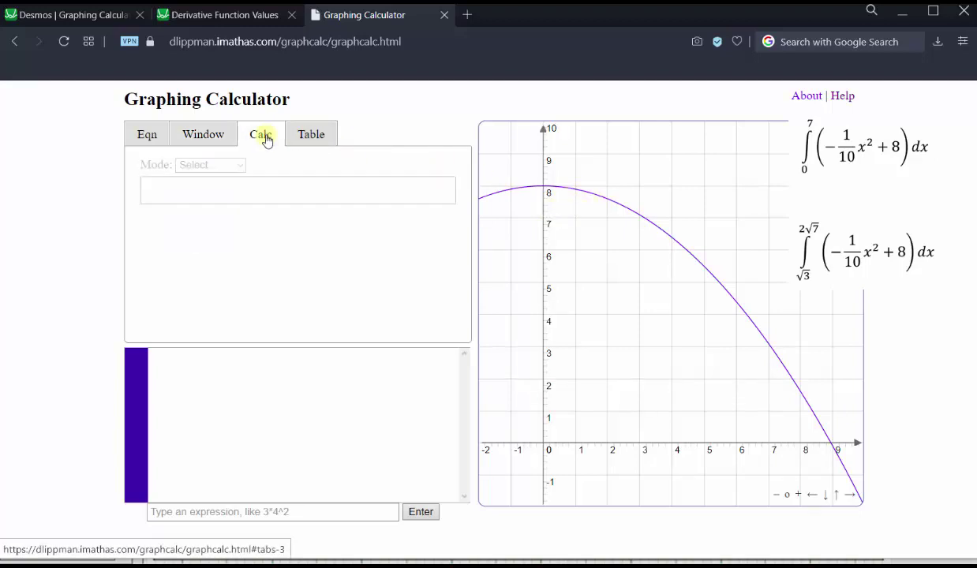
click(239, 168)
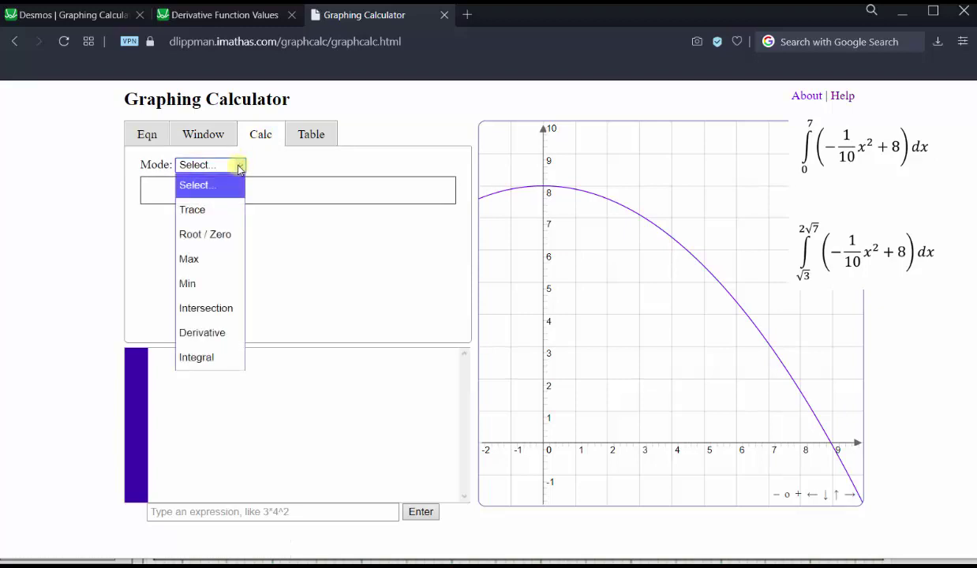
click(201, 358)
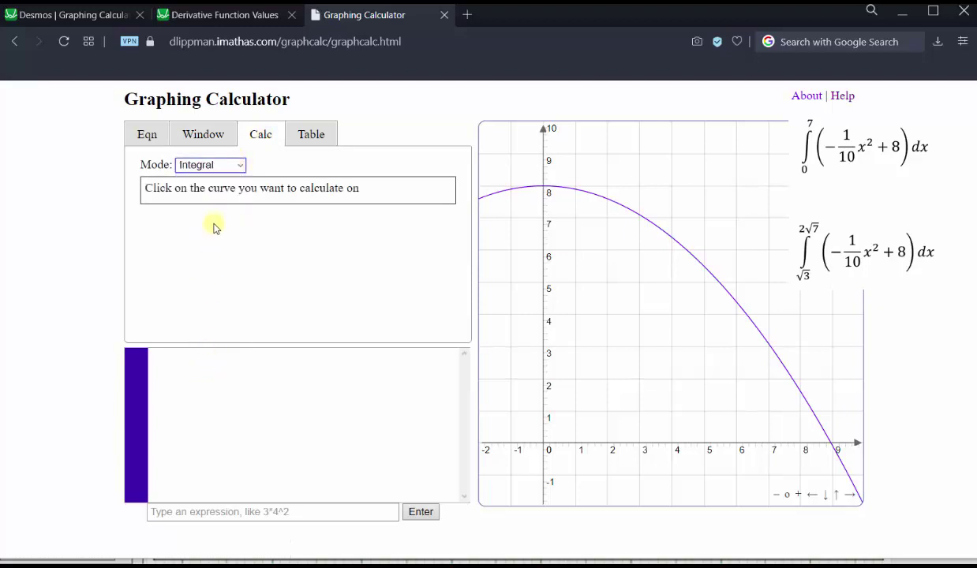
click(619, 204)
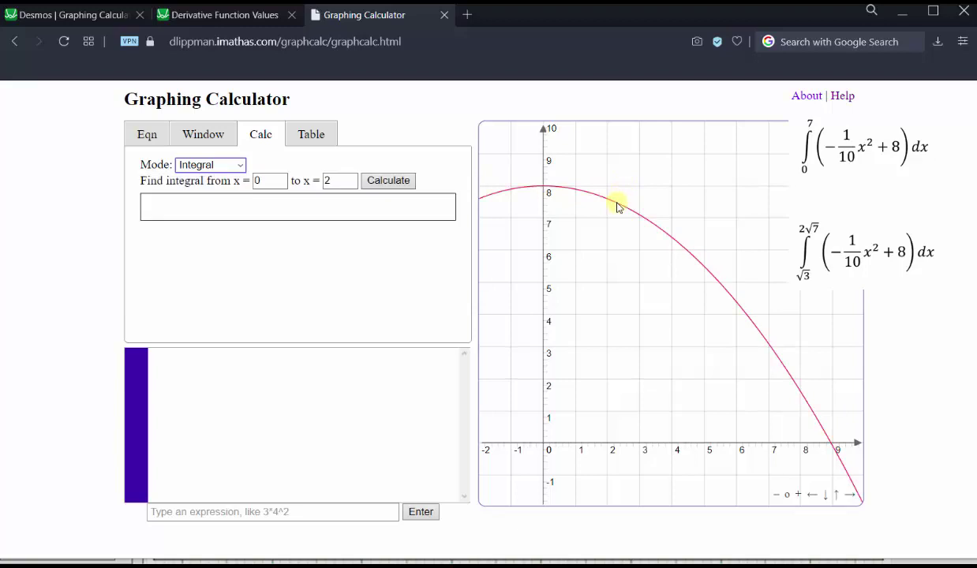
click(255, 182)
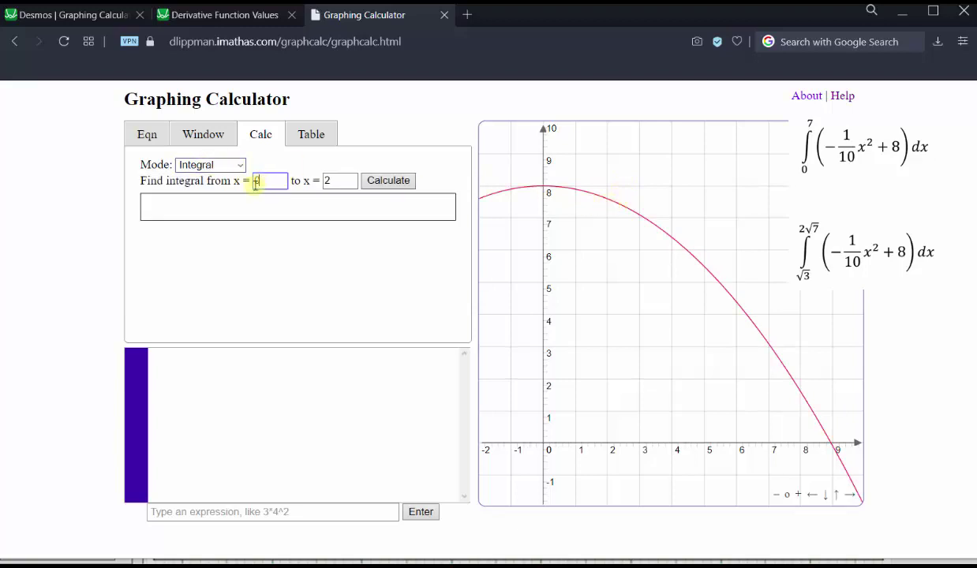
key(Tab)
text(7)
click(383, 182)
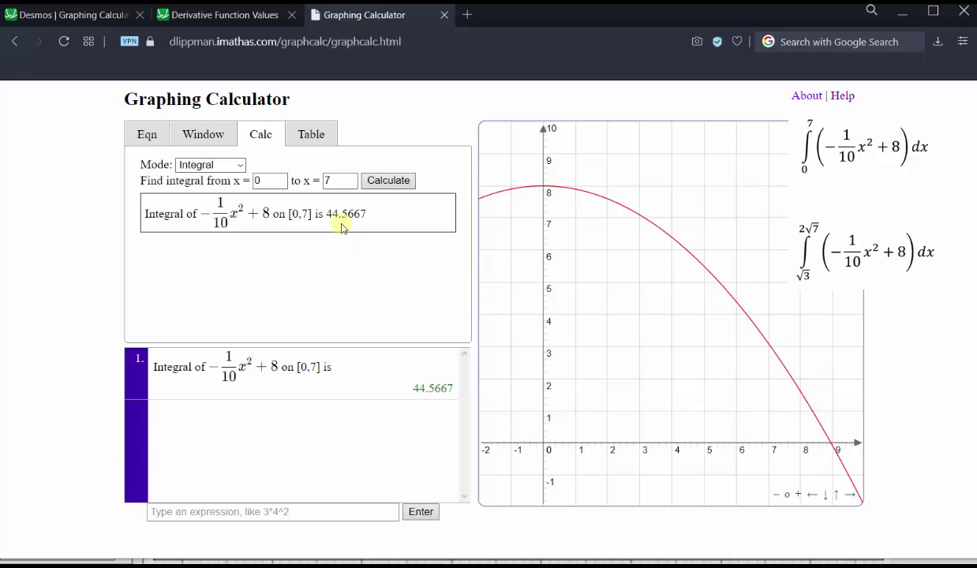
Integrate the parabola from sqrt(3) to 2sqrt(7) (23.7101) and note ≈ 44.5667 on the slide.
click(550, 188)
click(257, 180)
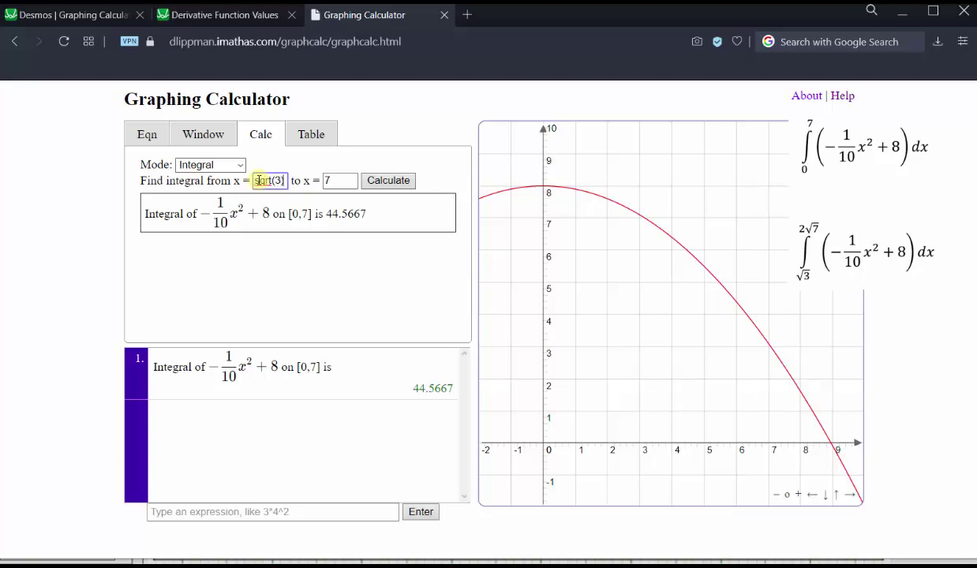
key(Tab)
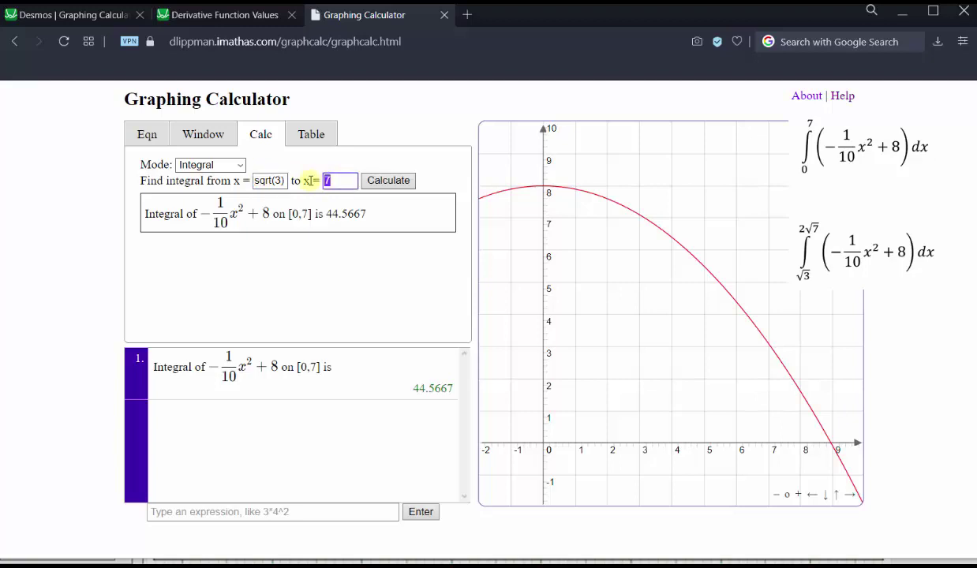
text(2sqrt(7))
click(397, 183)
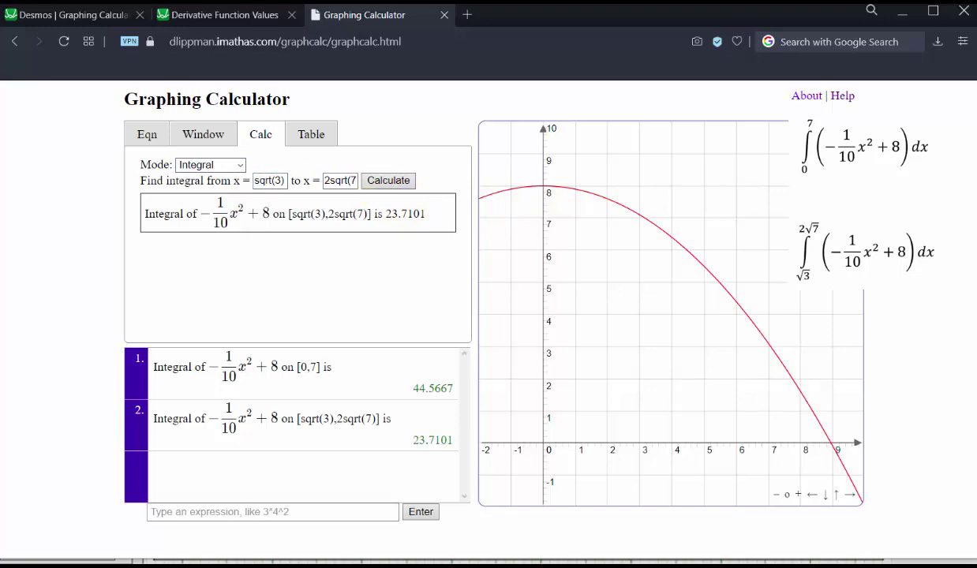
drag(418, 138, 515, 142)
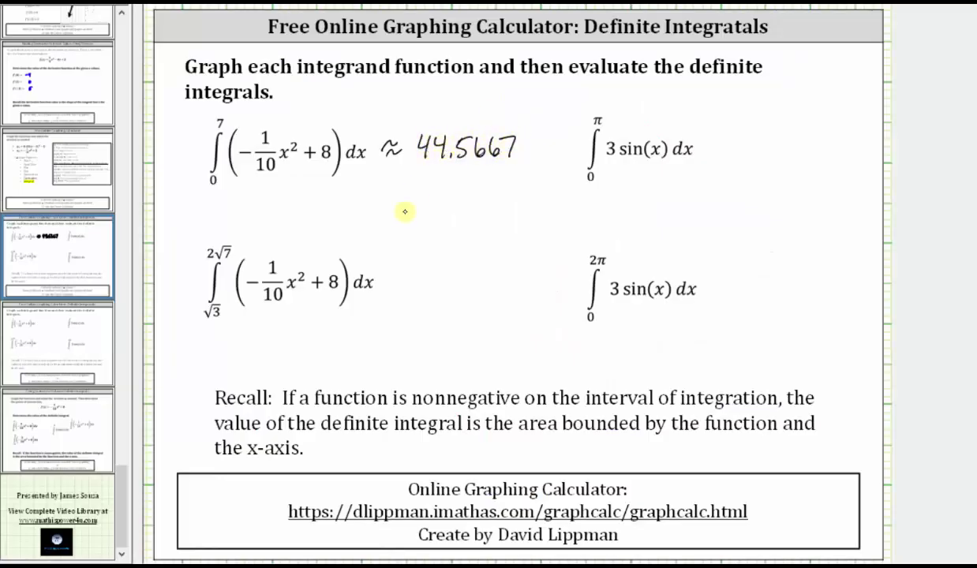
Handwrite ≈ 23.7101 beside the second integral on the slide.
mouse_move(388, 277)
mouse_down()
mouse_move(429, 264)
mouse_move(443, 277)
mouse_move(500, 278)
mouse_up()
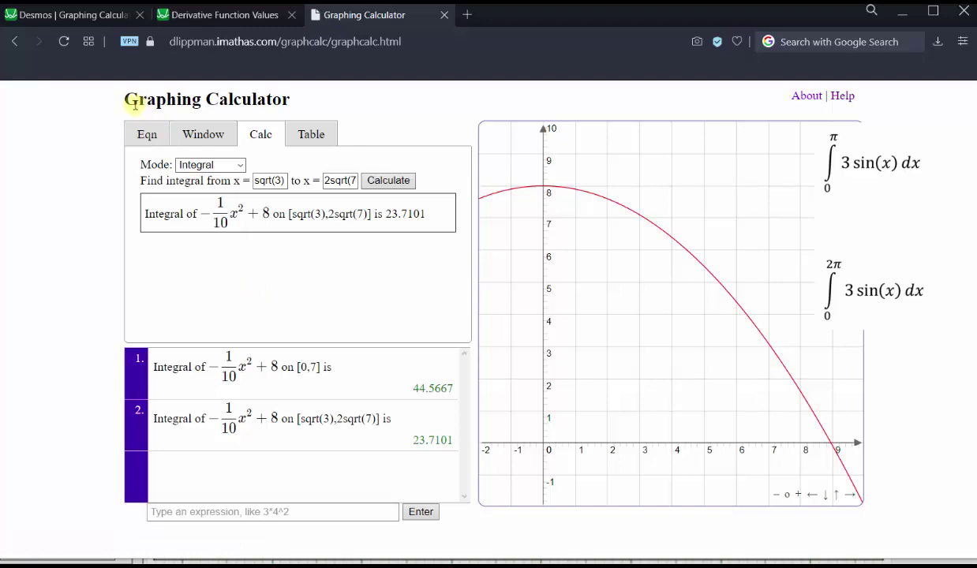
Reload the calculator, clear g(x), and graph only f(x) = 3sin(x).
click(242, 167)
click(235, 275)
click(65, 42)
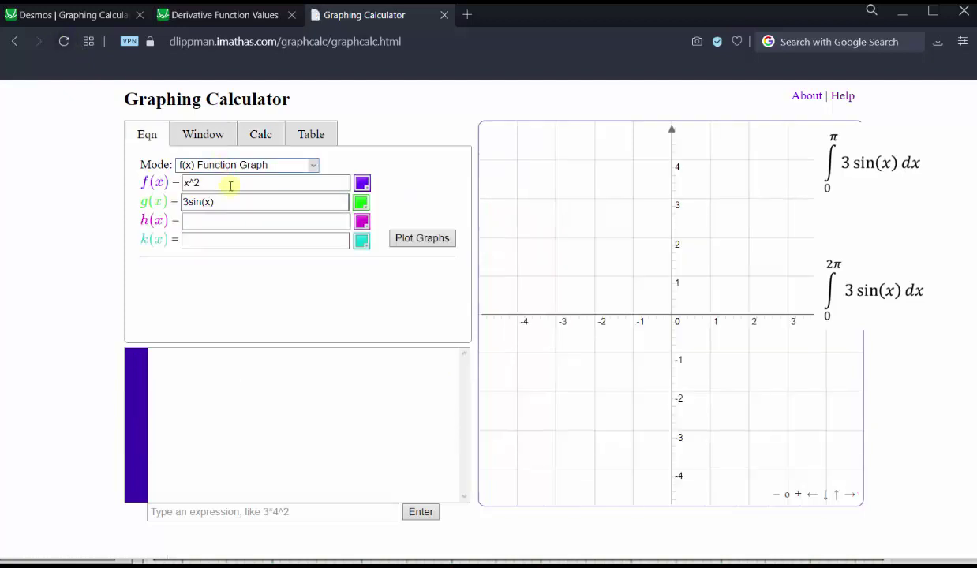
drag(214, 202, 174, 183)
key(BackSpace)
text(3si)
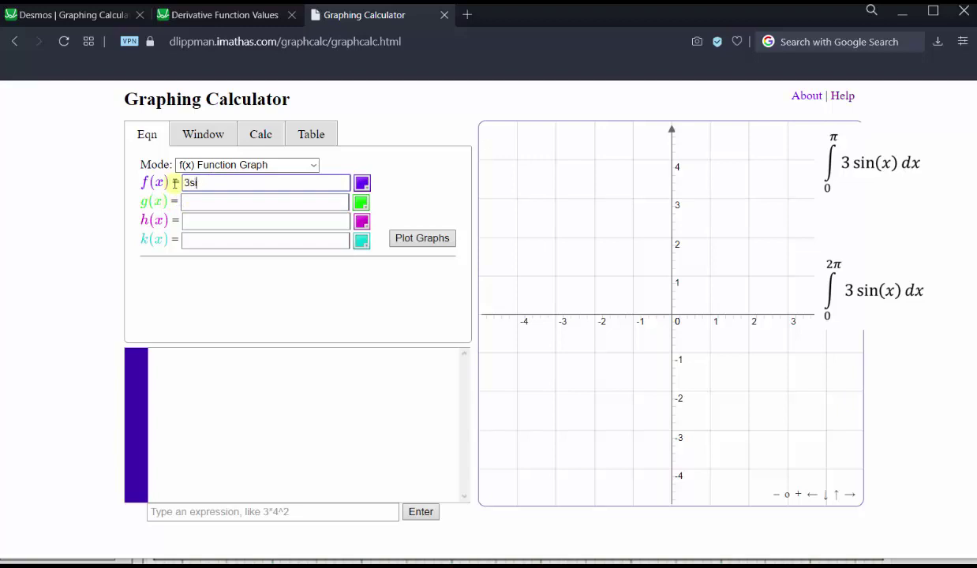
text(n(x))
click(404, 239)
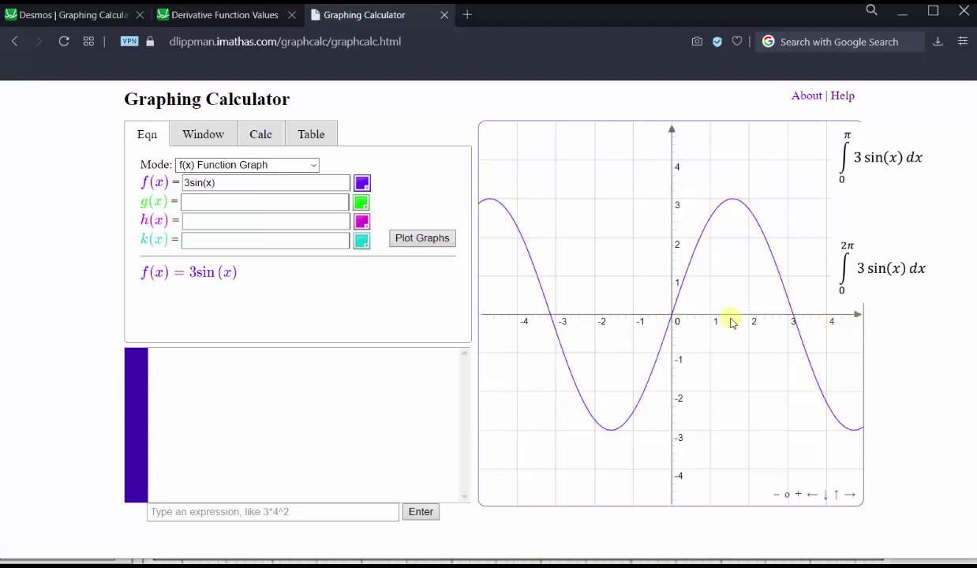
Set the window's x-range to -1 to 7.
click(210, 136)
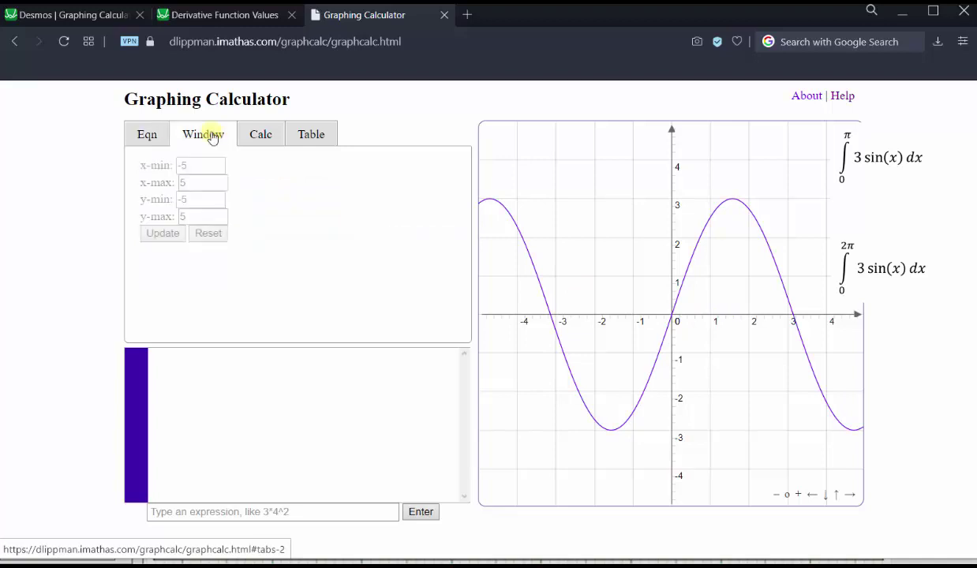
drag(203, 167, 180, 165)
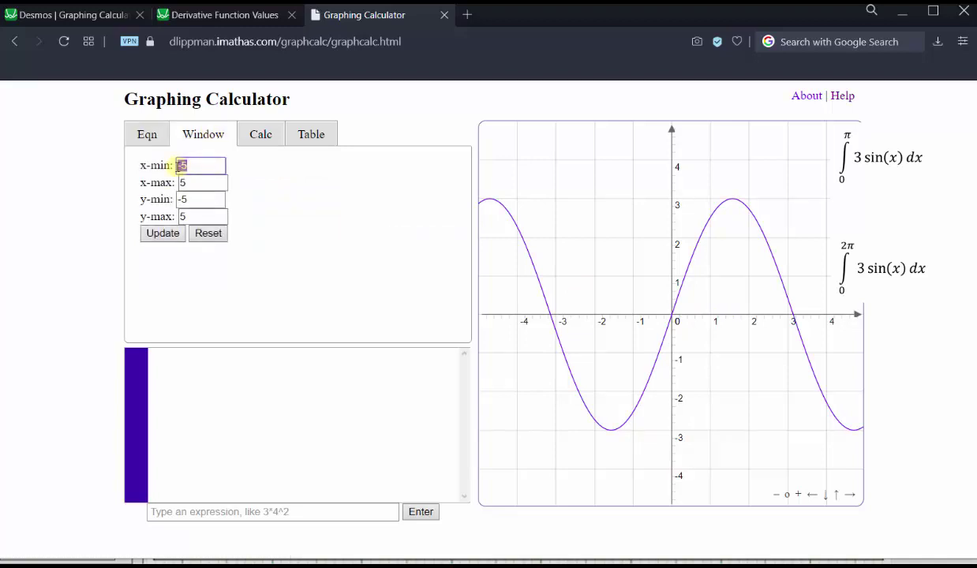
text(-1)
key(Tab)
click(161, 233)
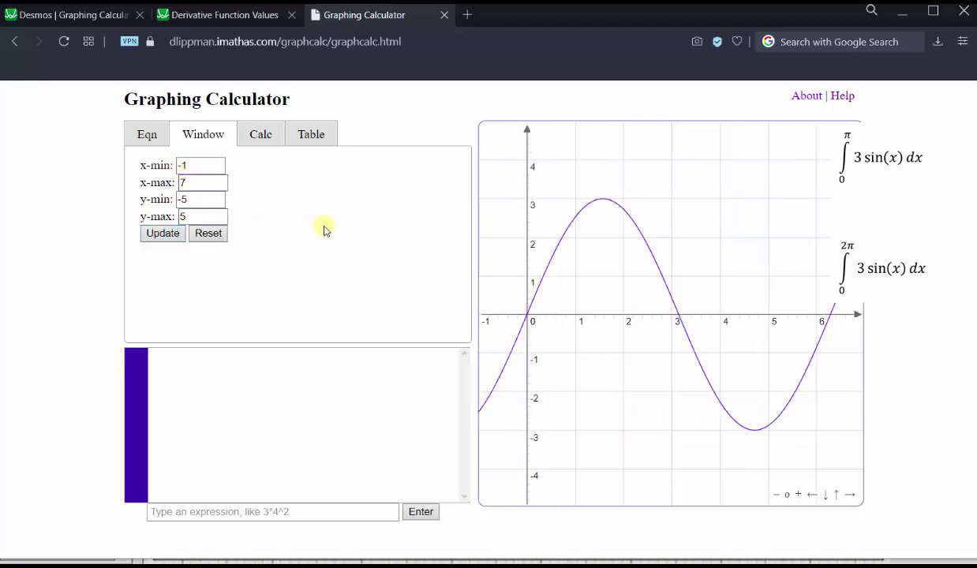
Integrate 3sin(x) from 0 to pi, giving 6.
click(261, 135)
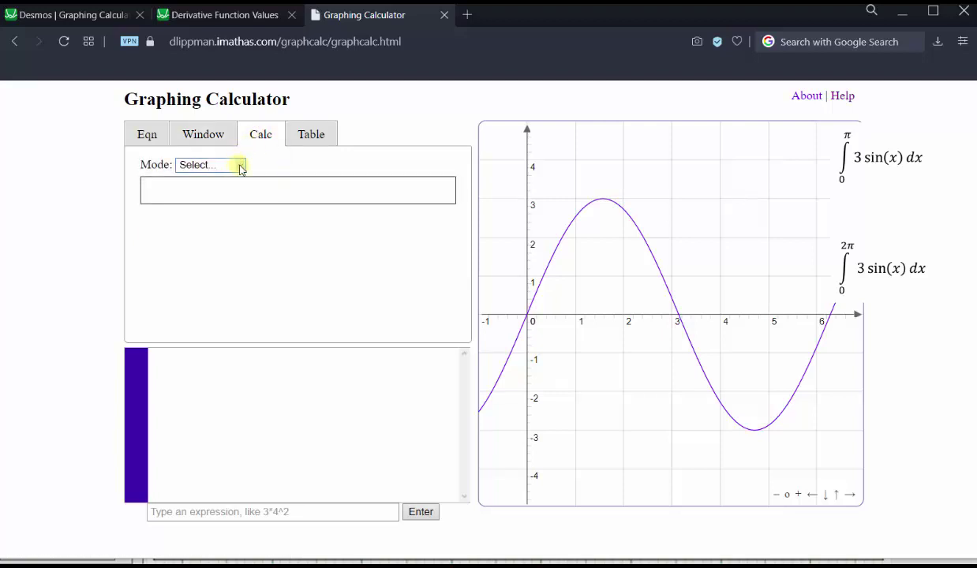
click(242, 168)
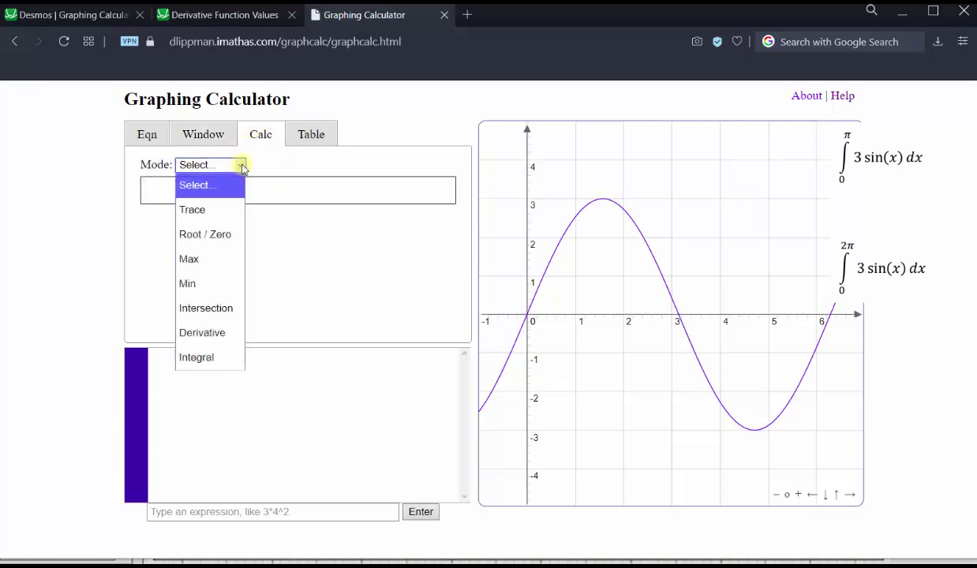
click(214, 355)
click(608, 210)
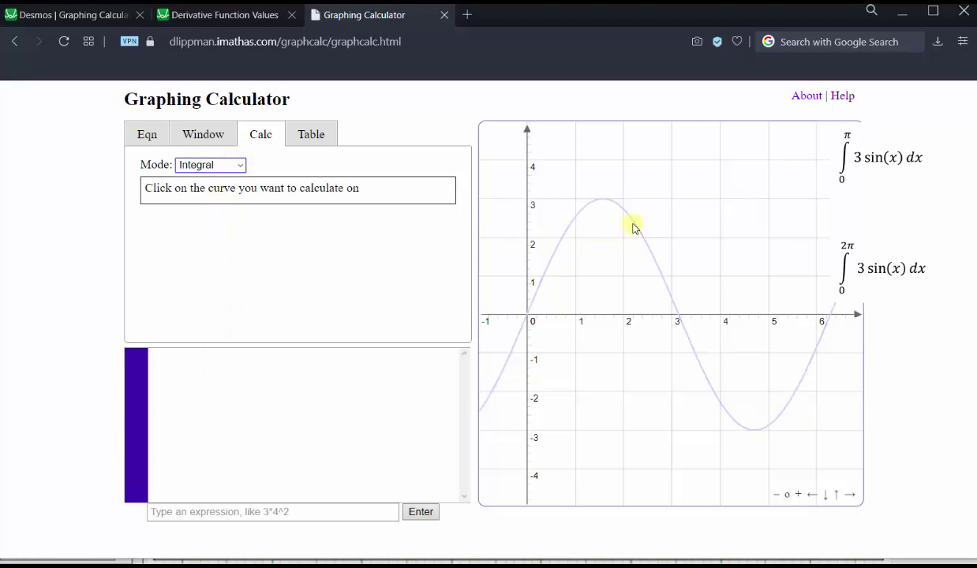
double_click(257, 181)
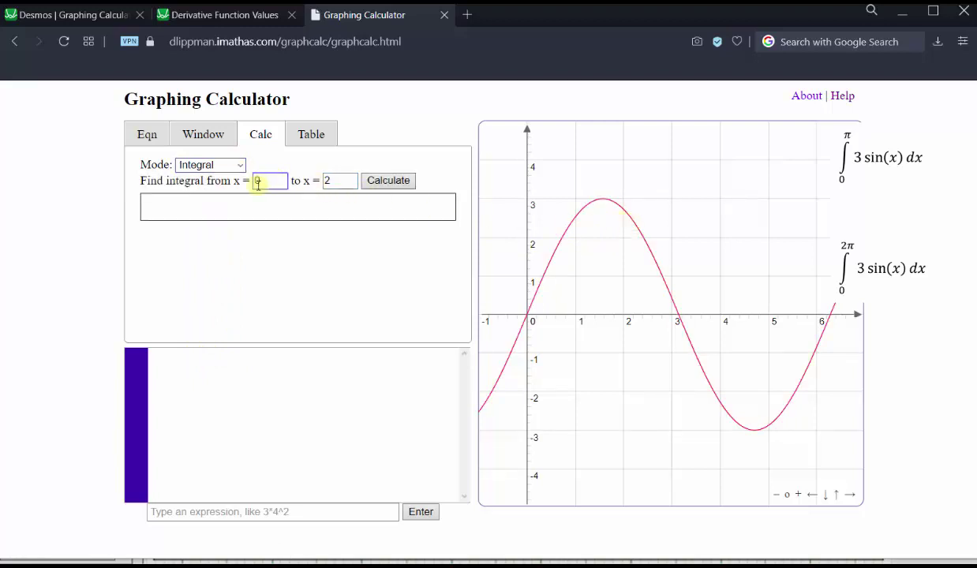
key(Tab)
click(374, 181)
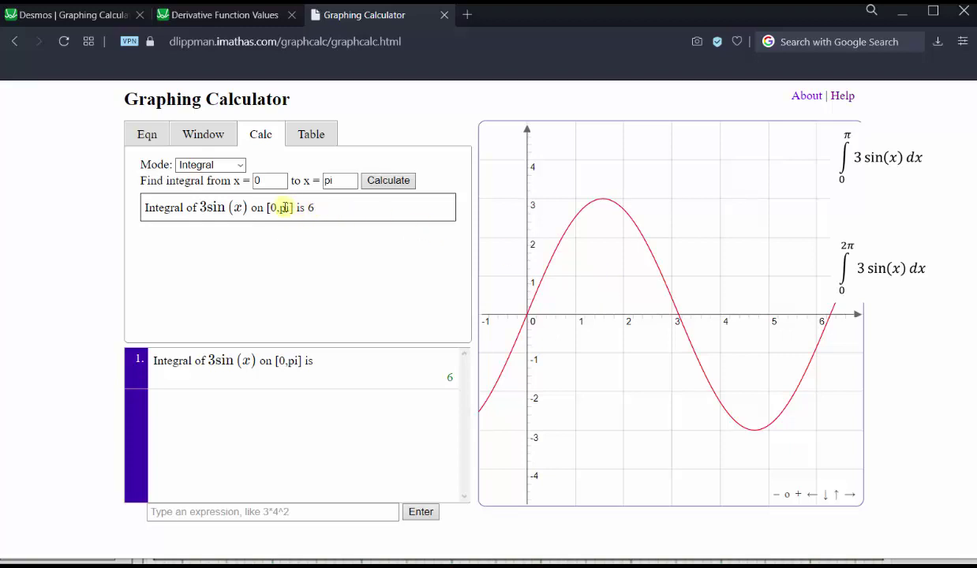
Integrate 3sin(x) from 0 to 2pi (result 0) and write = 0 beside it on the slide.
click(327, 181)
text(2)
click(384, 183)
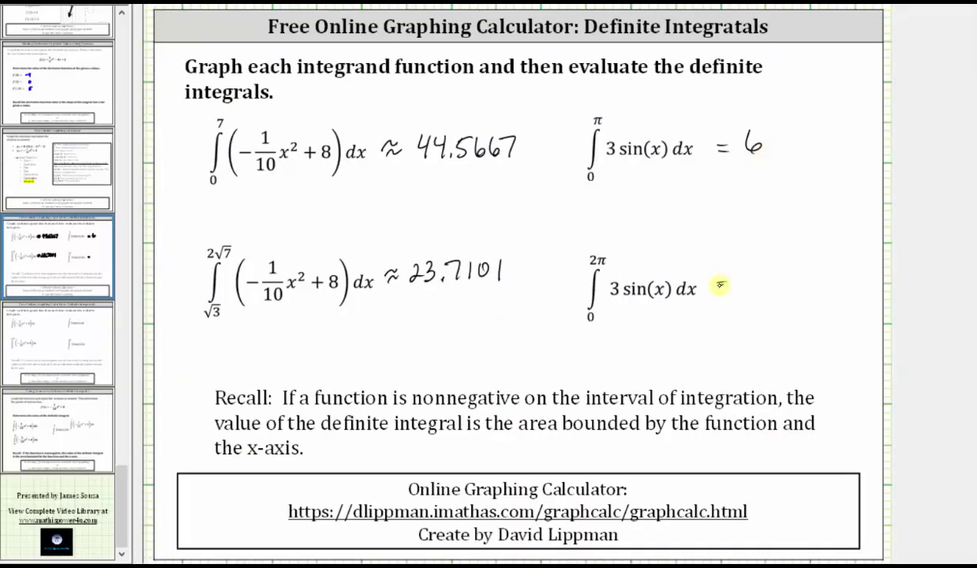
drag(716, 282, 729, 281)
drag(716, 289, 760, 271)
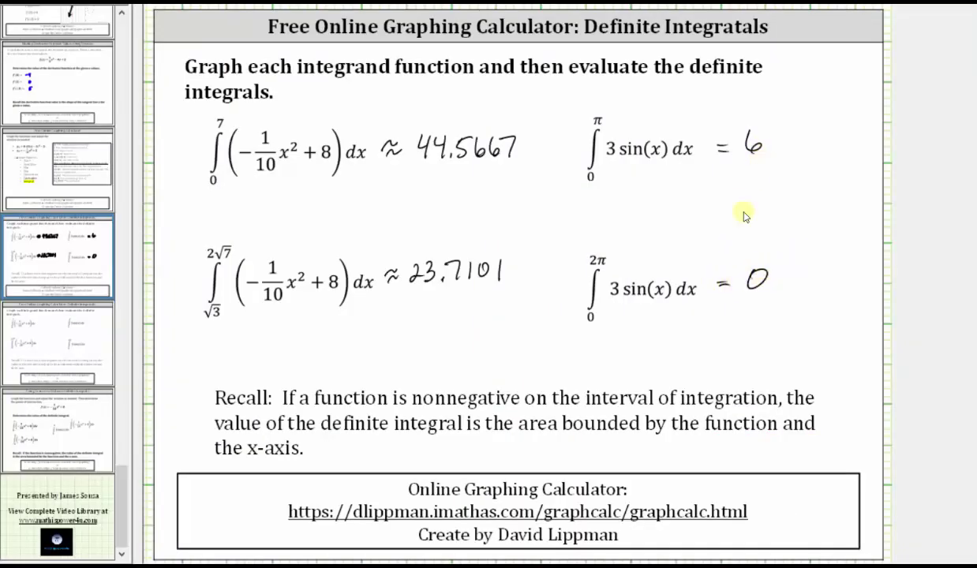